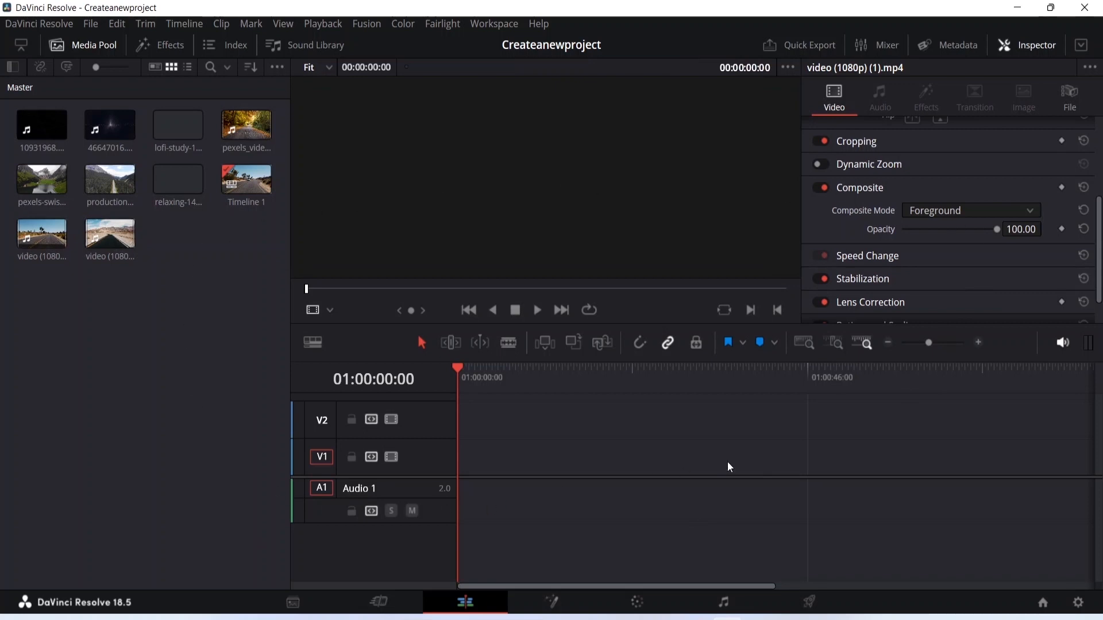
On the Fusion page, move the playhead to frame 0, add a Text+ node and show it in the second viewer
click(557, 603)
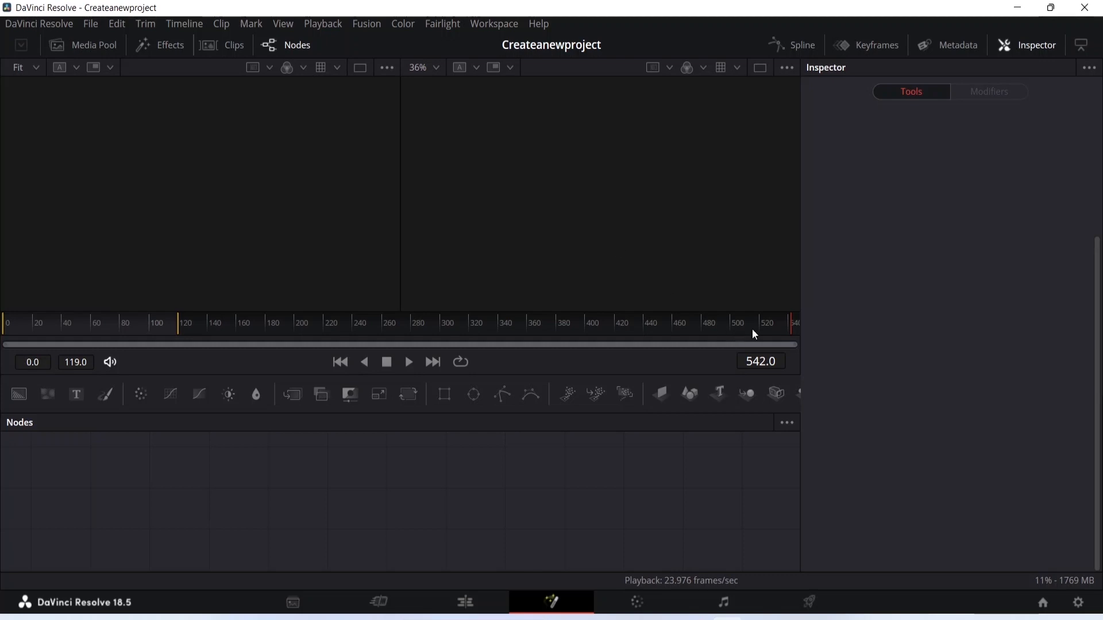
drag(793, 327, 5, 322)
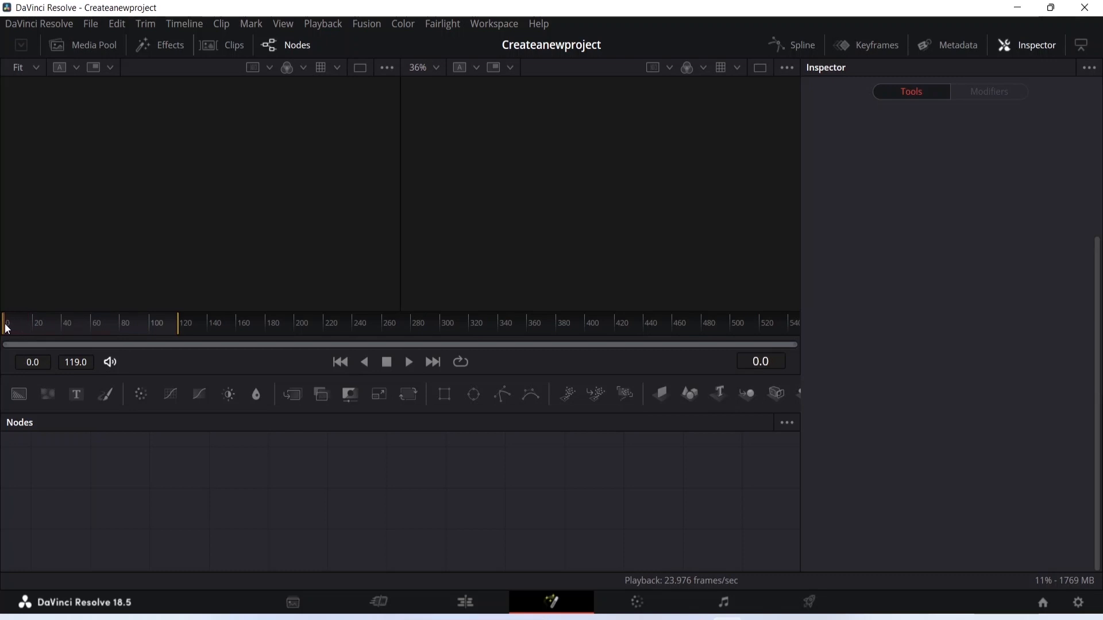
click(76, 399)
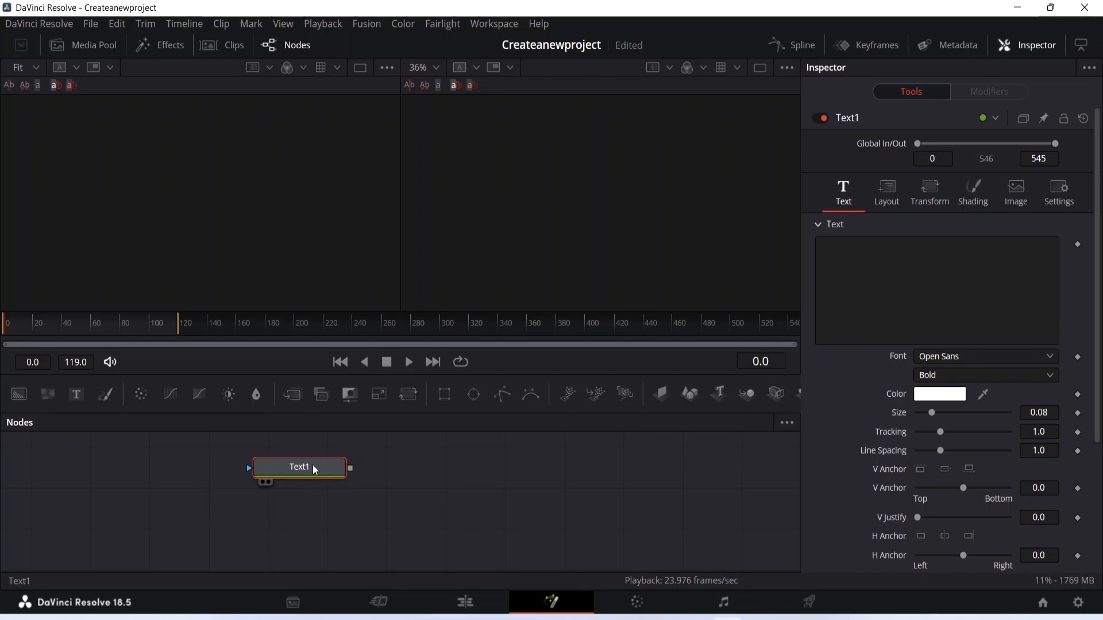
key(ctrl+s)
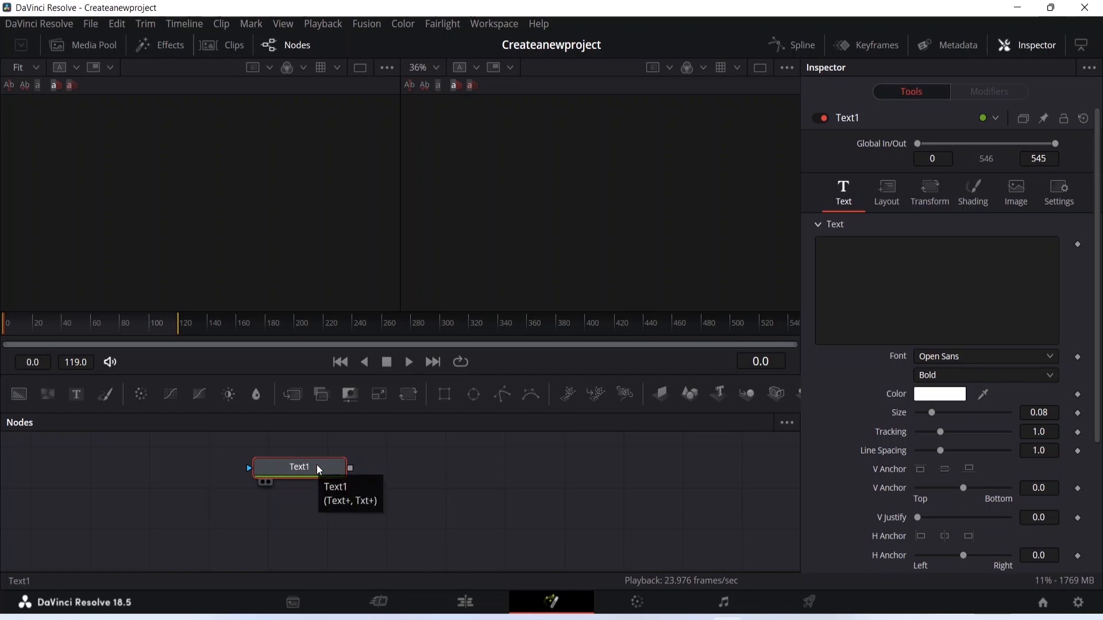
click(268, 484)
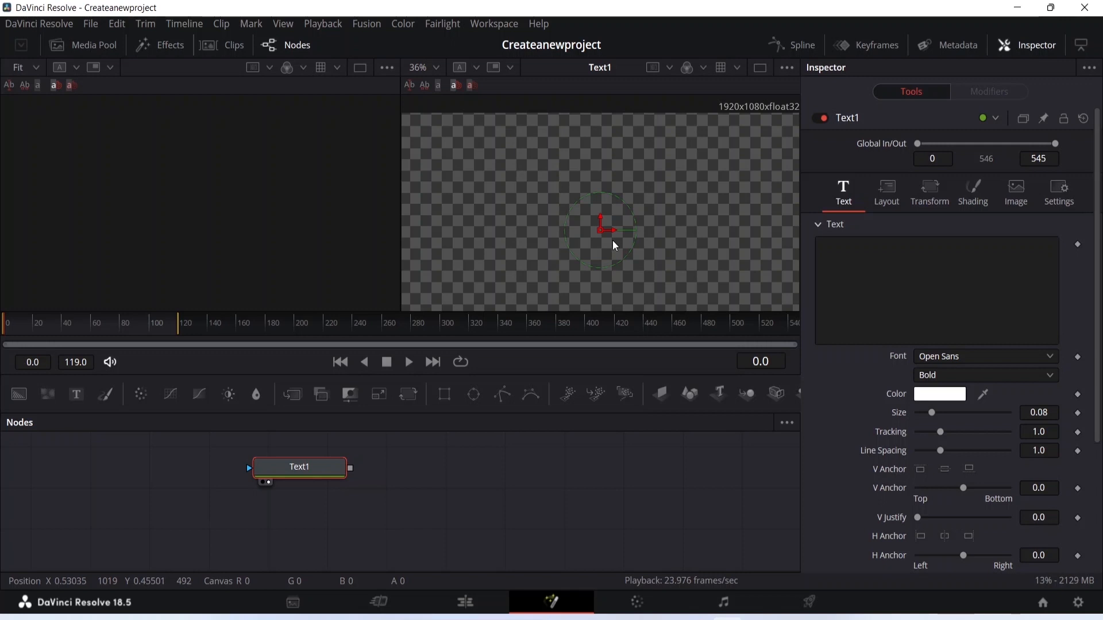
Enter "Book" as the Text1 node's text and set its font to Segoe UI Historic
click(846, 259)
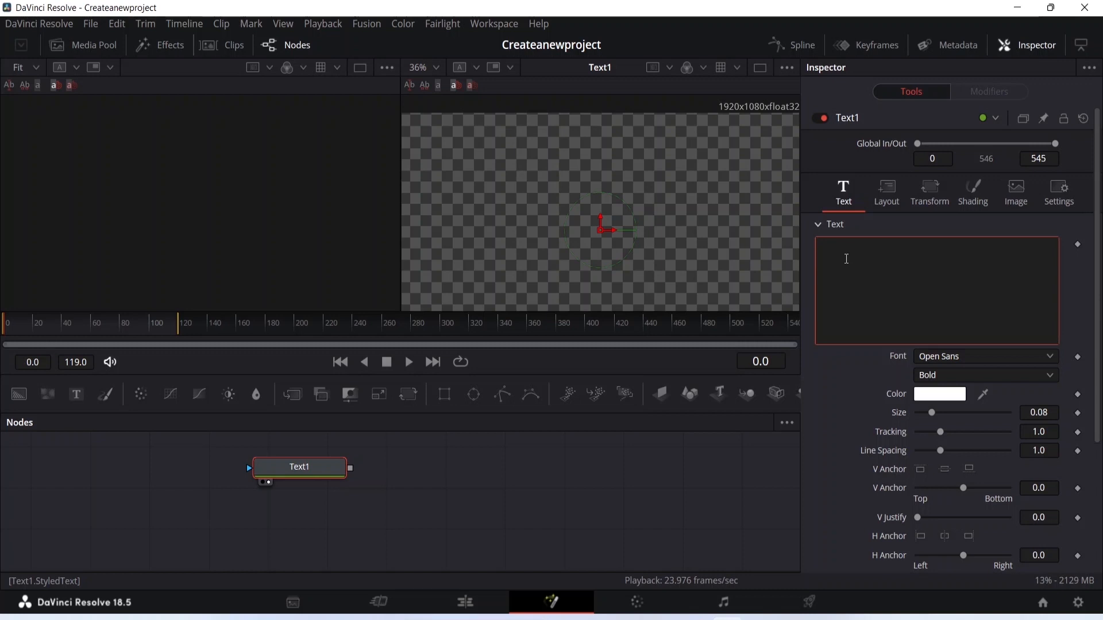
text(Book)
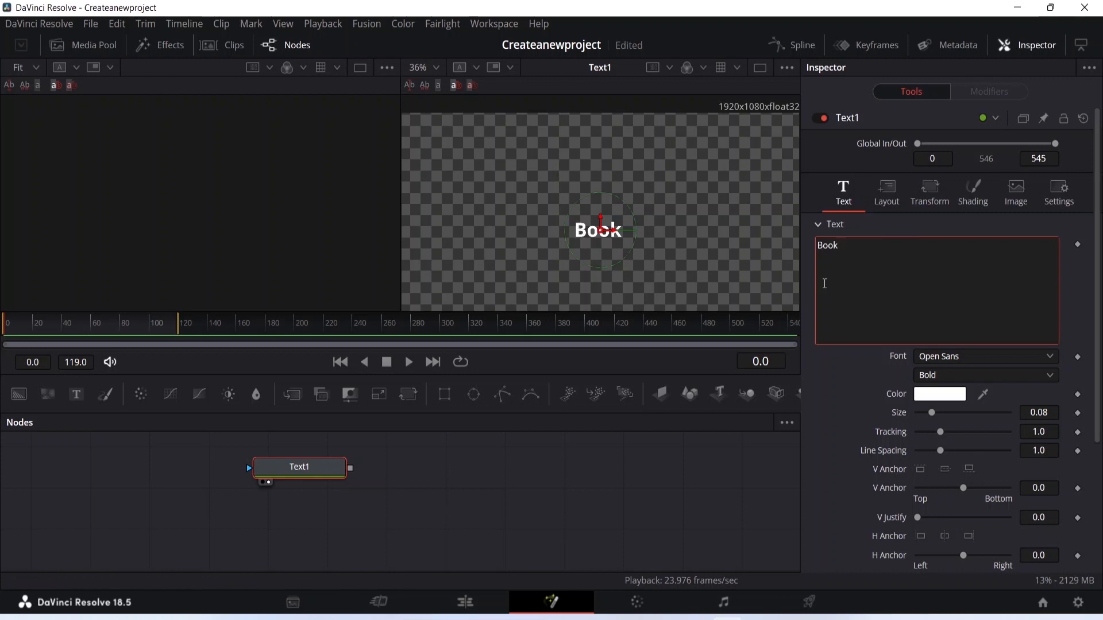
scroll(954, 313, down, 2)
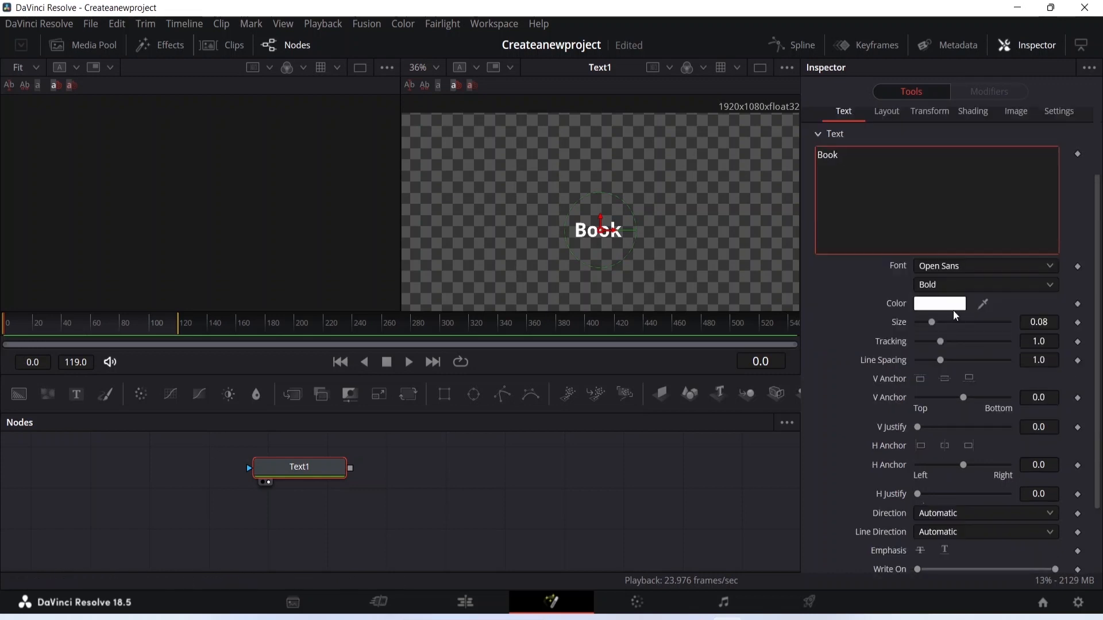
click(1049, 267)
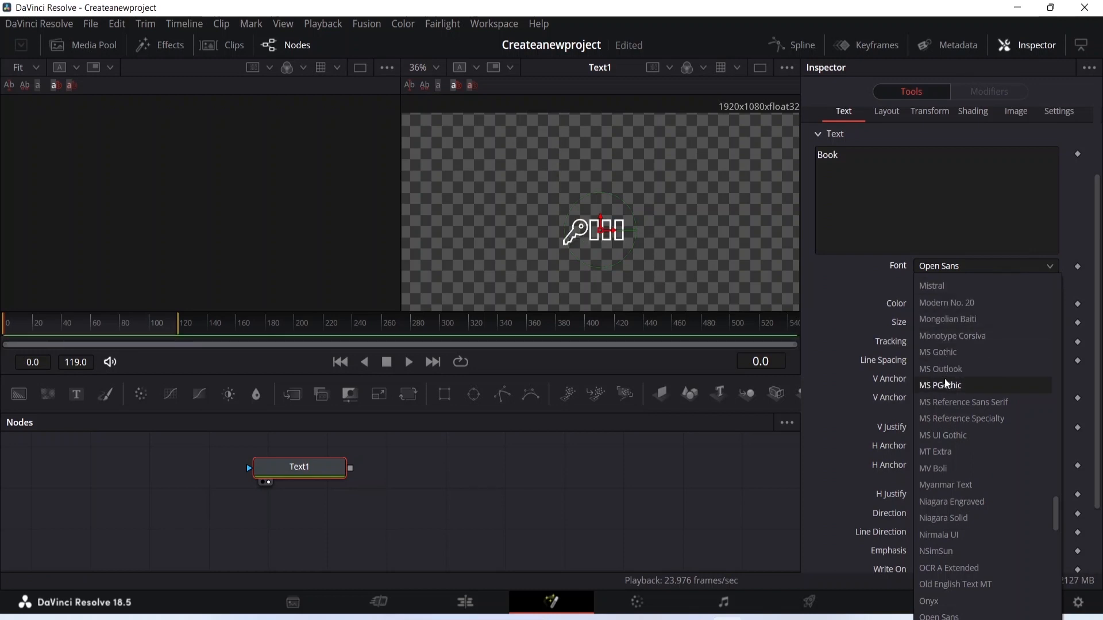
scroll(944, 386, down, 6)
scroll(947, 391, down, 6)
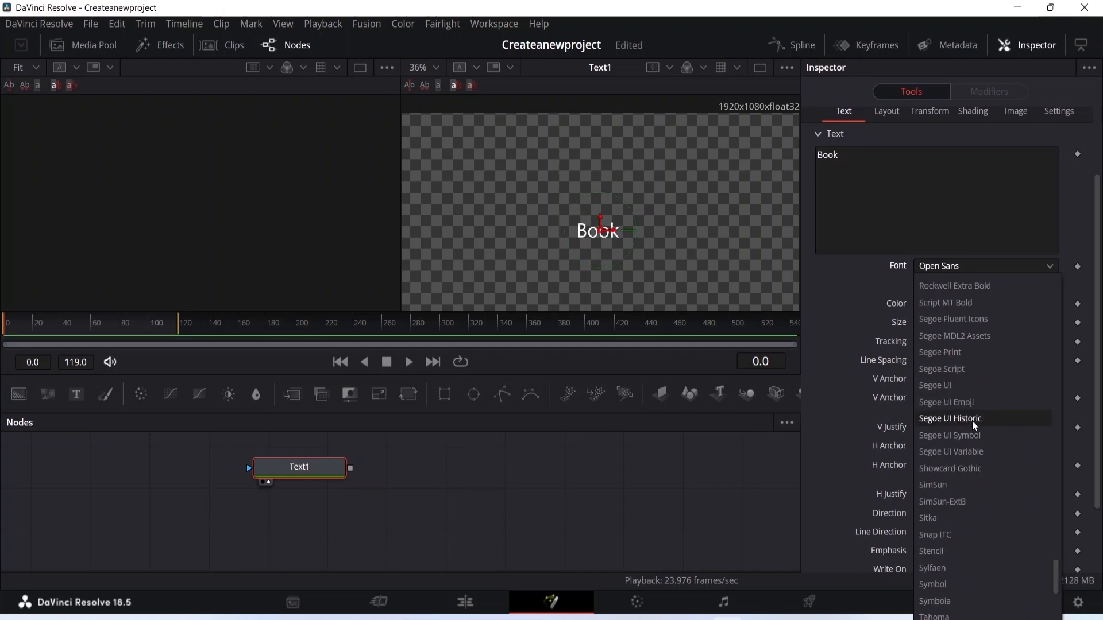
click(972, 420)
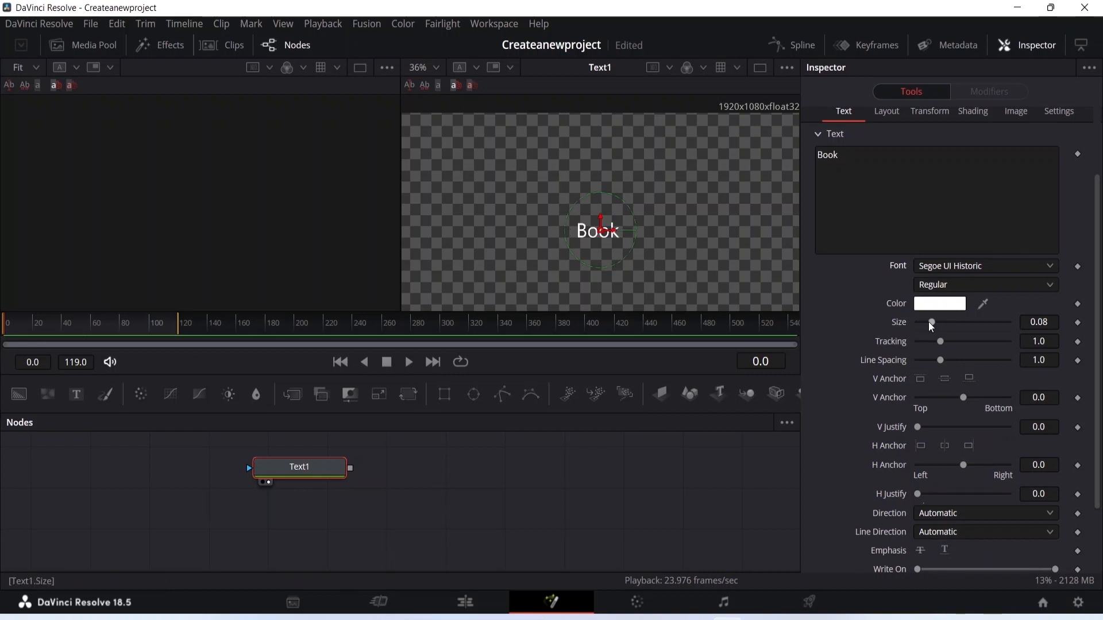
Set the text's size to about 0.28 and both its tracking and line spacing to 0.976
drag(931, 323, 968, 323)
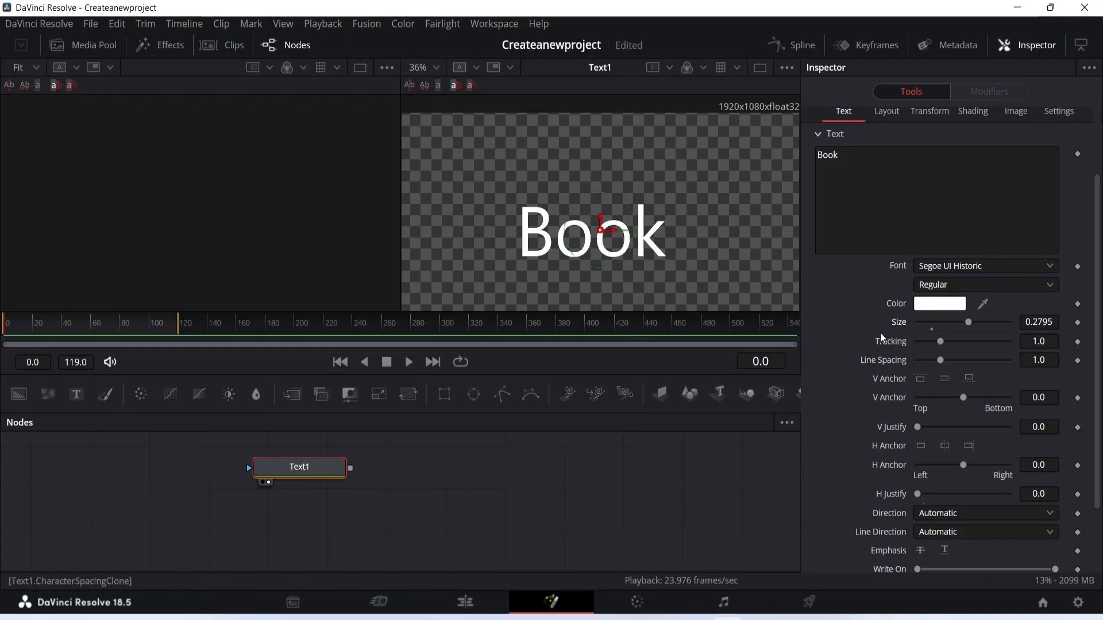
drag(942, 341, 945, 339)
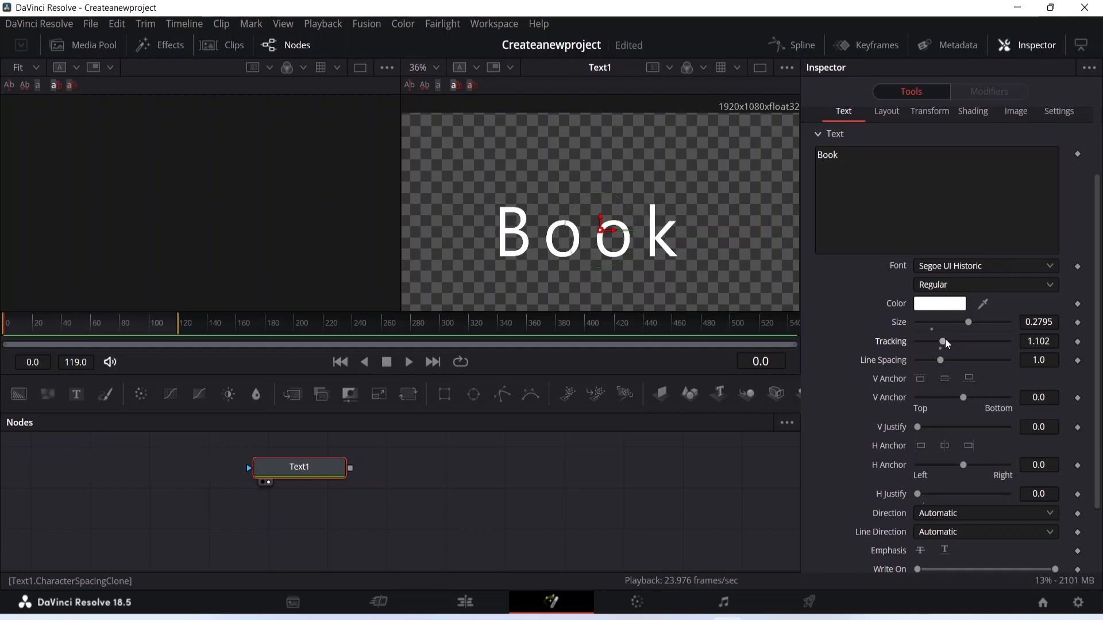
drag(943, 342, 941, 343)
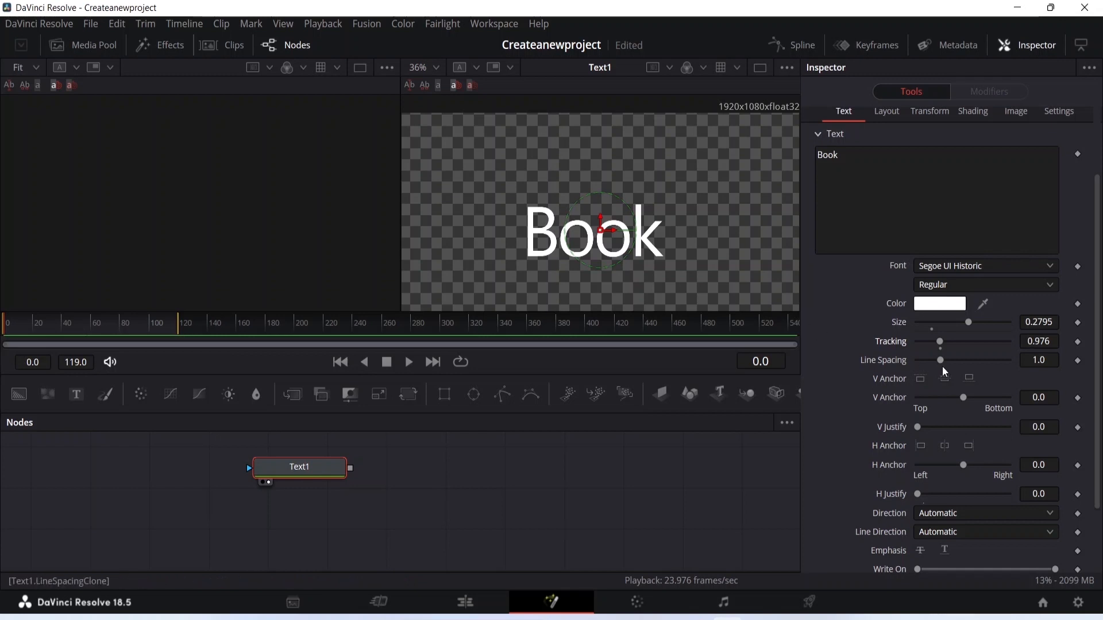
drag(942, 360, 940, 359)
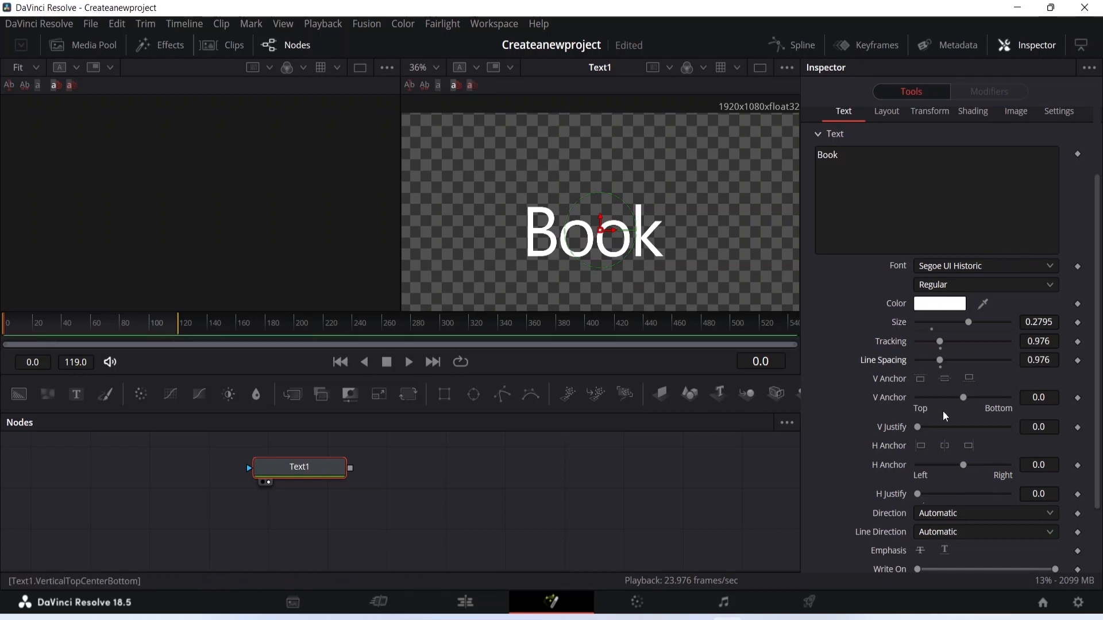
Set the text's vertical anchor to 0.73 towards the bottom and save the project
drag(965, 396, 965, 398)
click(962, 406)
drag(966, 398, 1000, 398)
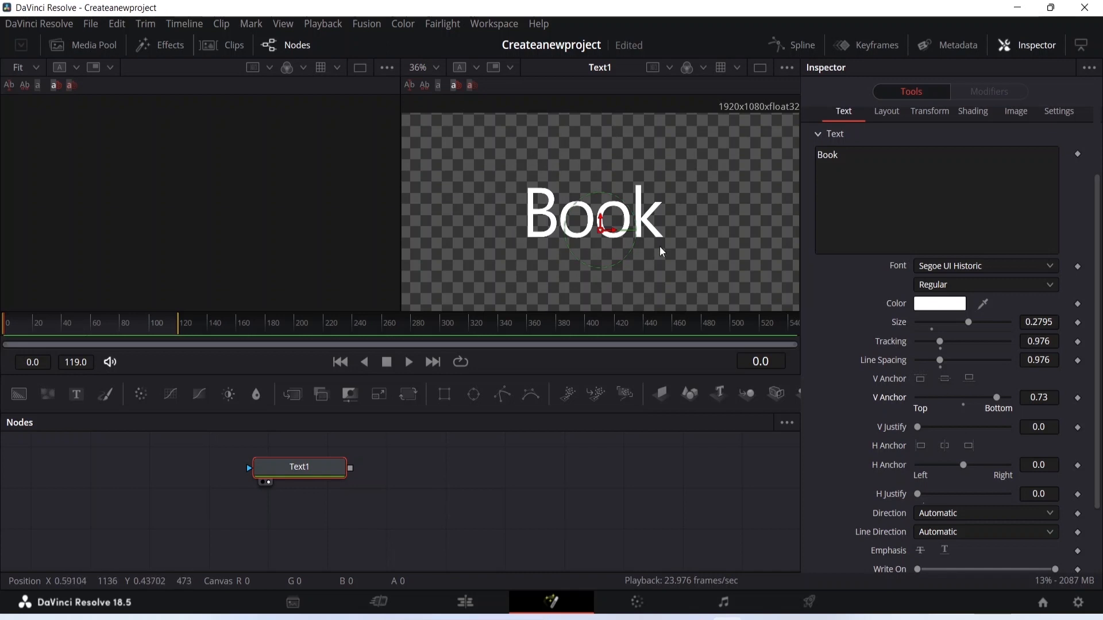
key(ctrl+s)
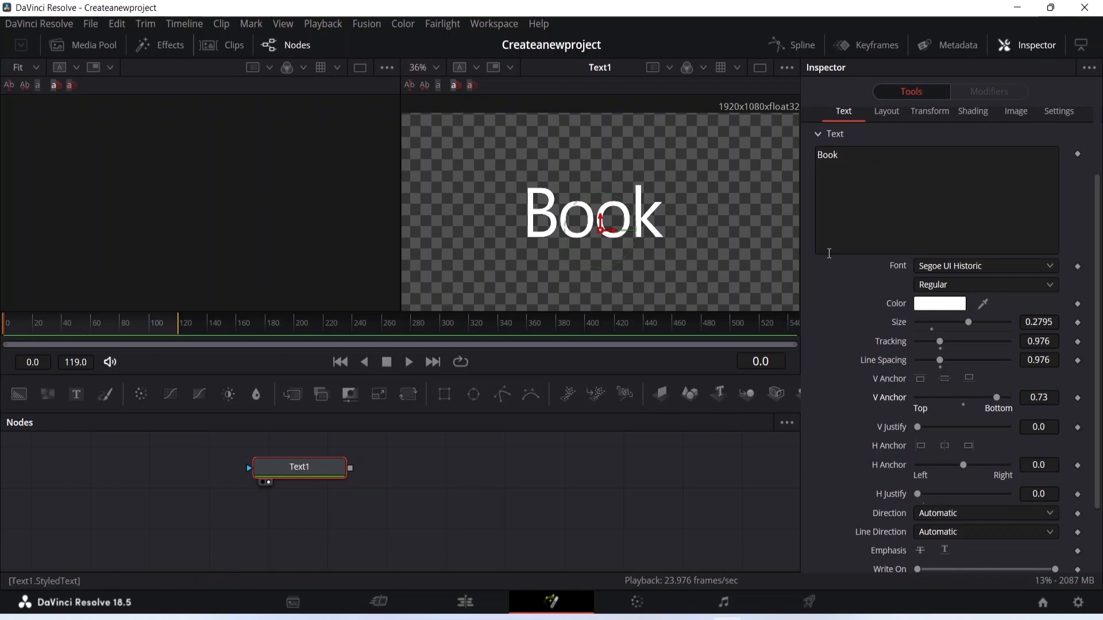
Color the "Book" text dark red (#900000)
scroll(822, 336, down, 2)
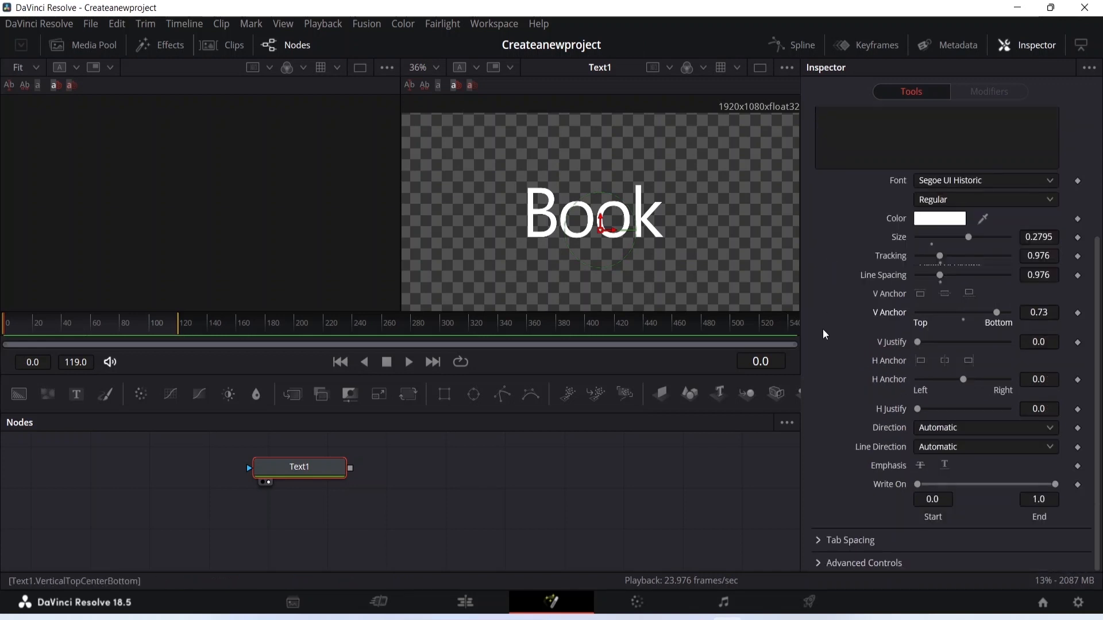
scroll(822, 326, up, 4)
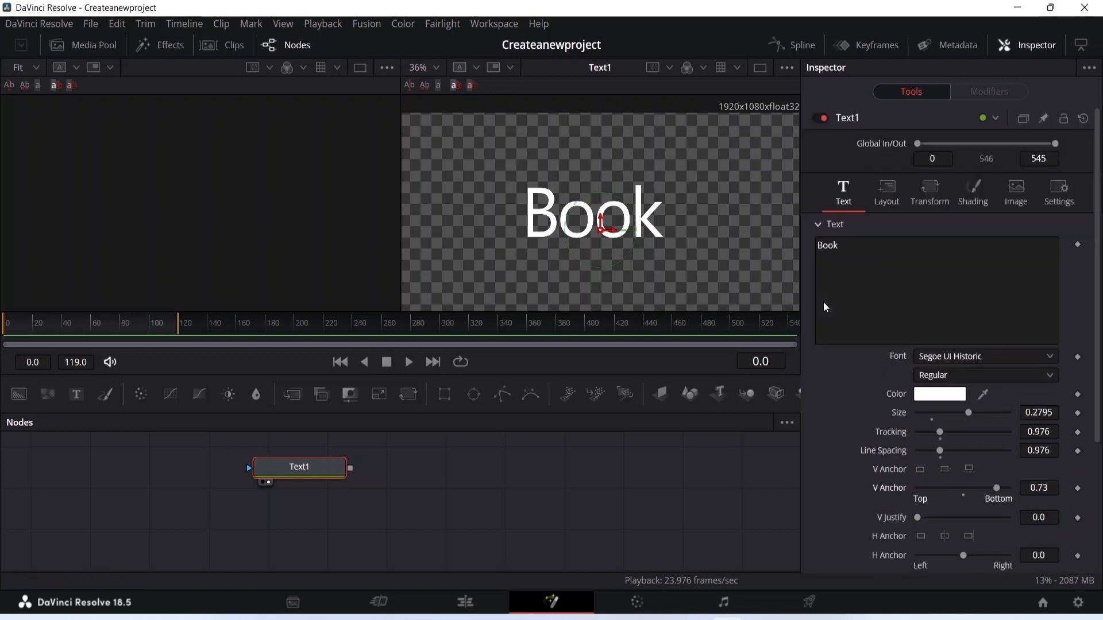
click(937, 394)
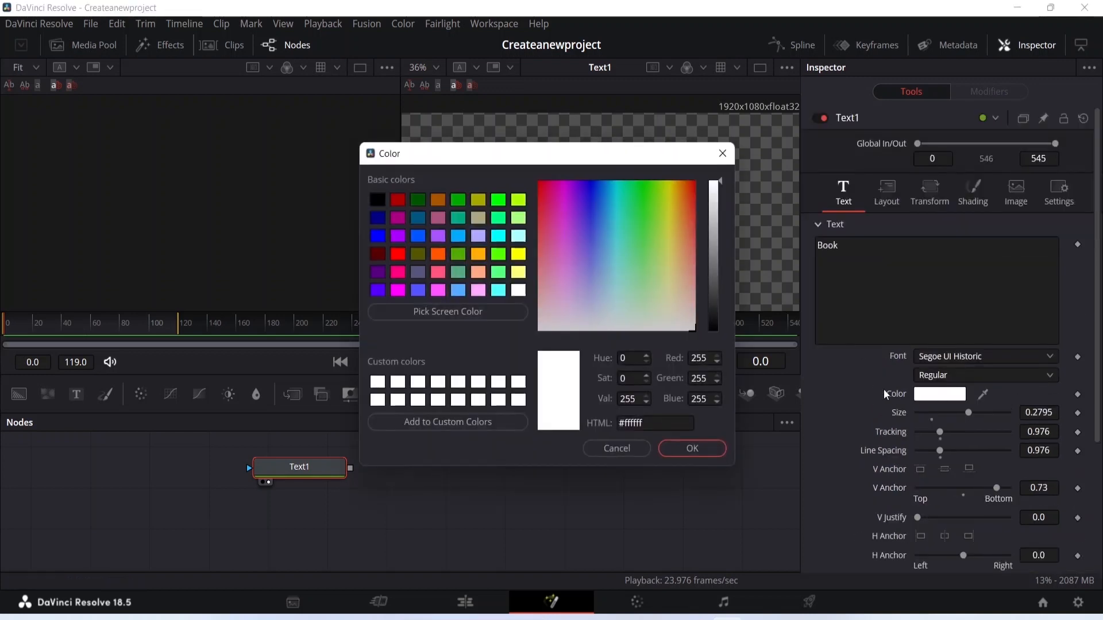
click(381, 258)
drag(721, 277, 722, 236)
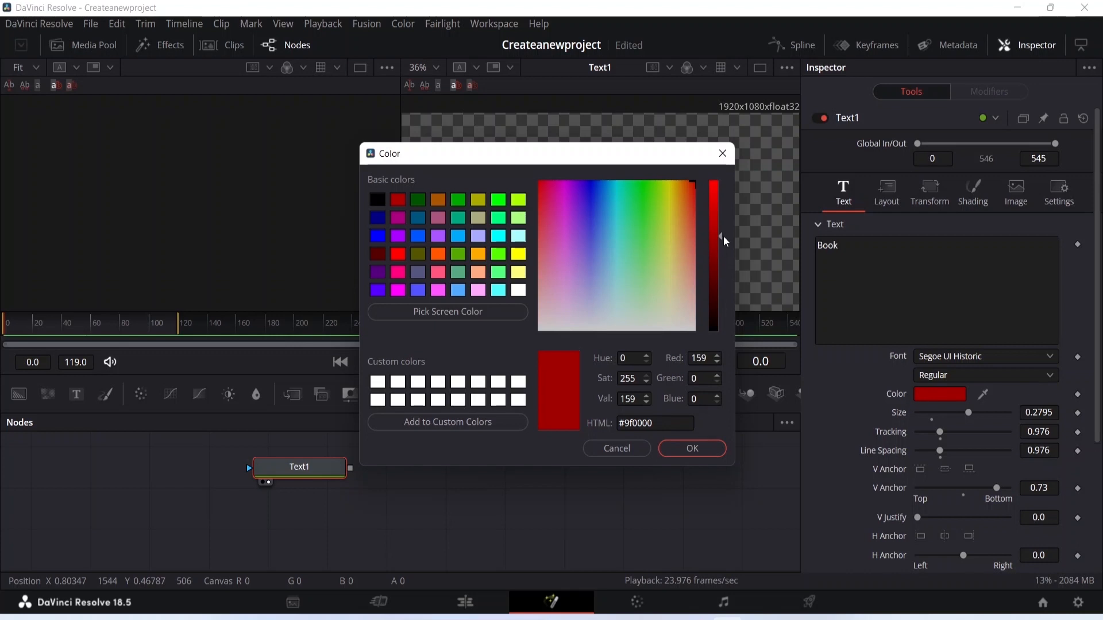
drag(721, 237, 721, 239)
click(693, 448)
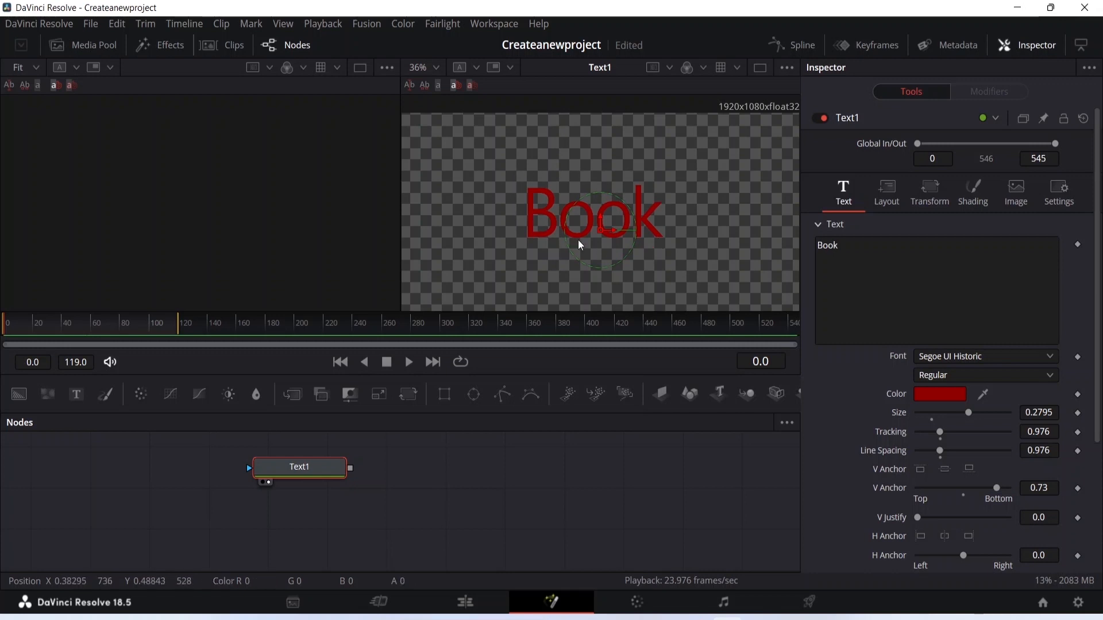
Change the "Book" text color to the bright yellow basic color
click(952, 394)
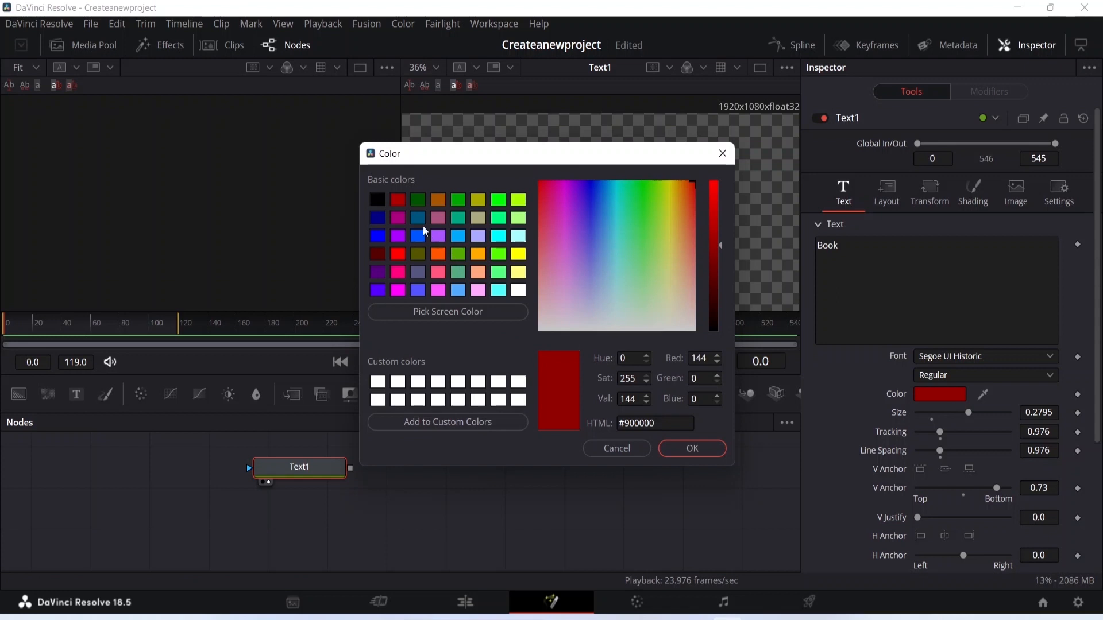
click(519, 254)
click(693, 449)
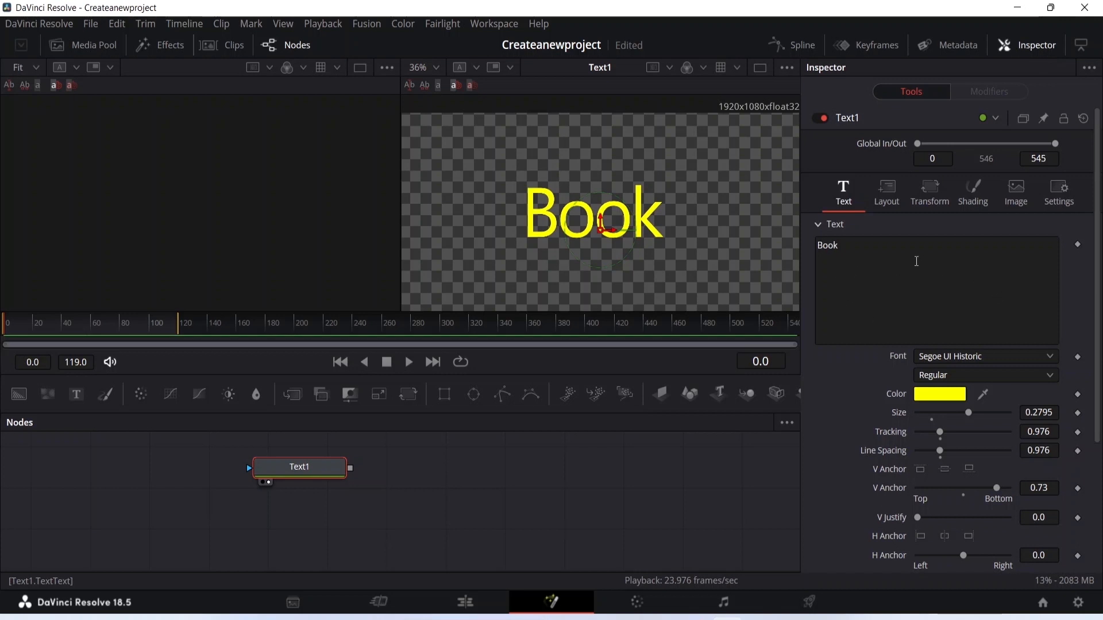
Add a Follower modifier to the Text1 node's styled text
right_click(862, 268)
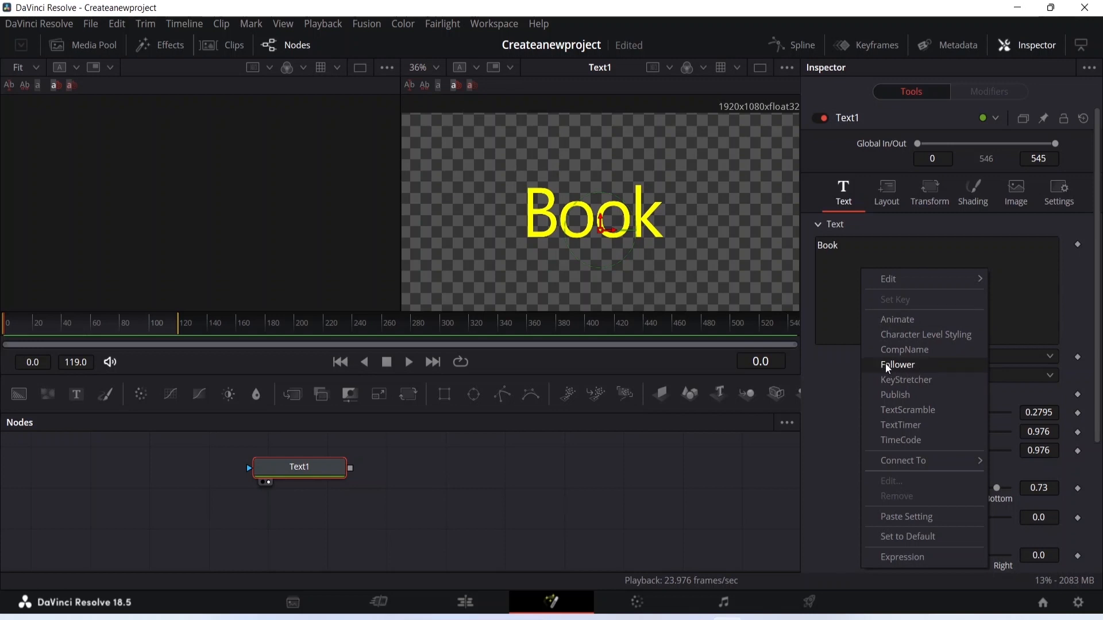
click(922, 364)
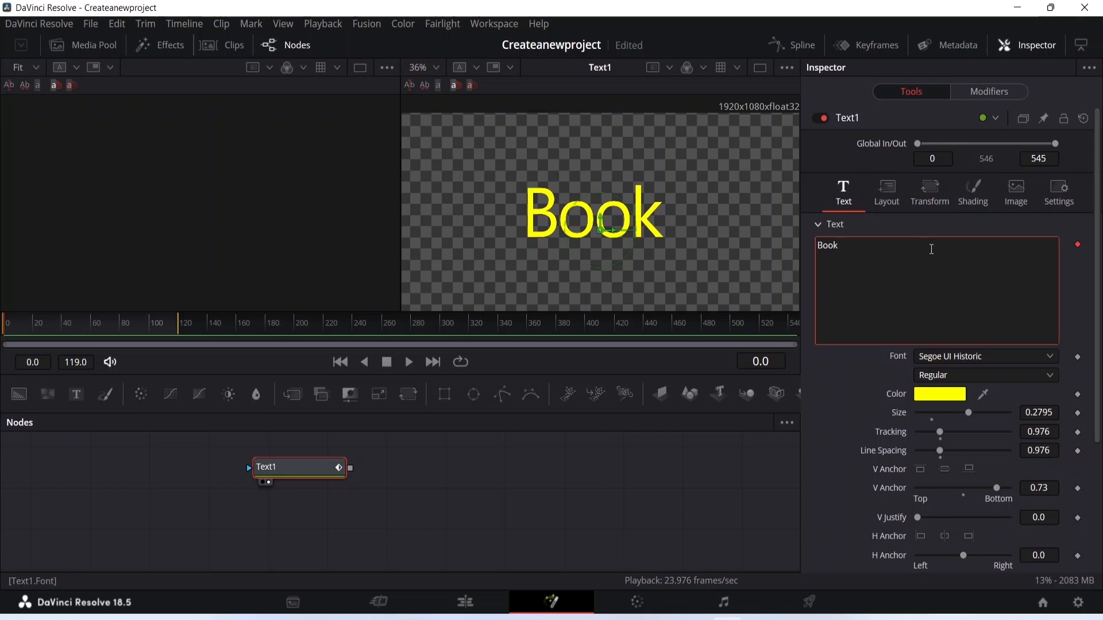
Examine the Text1 node's shading properties and the Follower modifier's timing settings
click(971, 190)
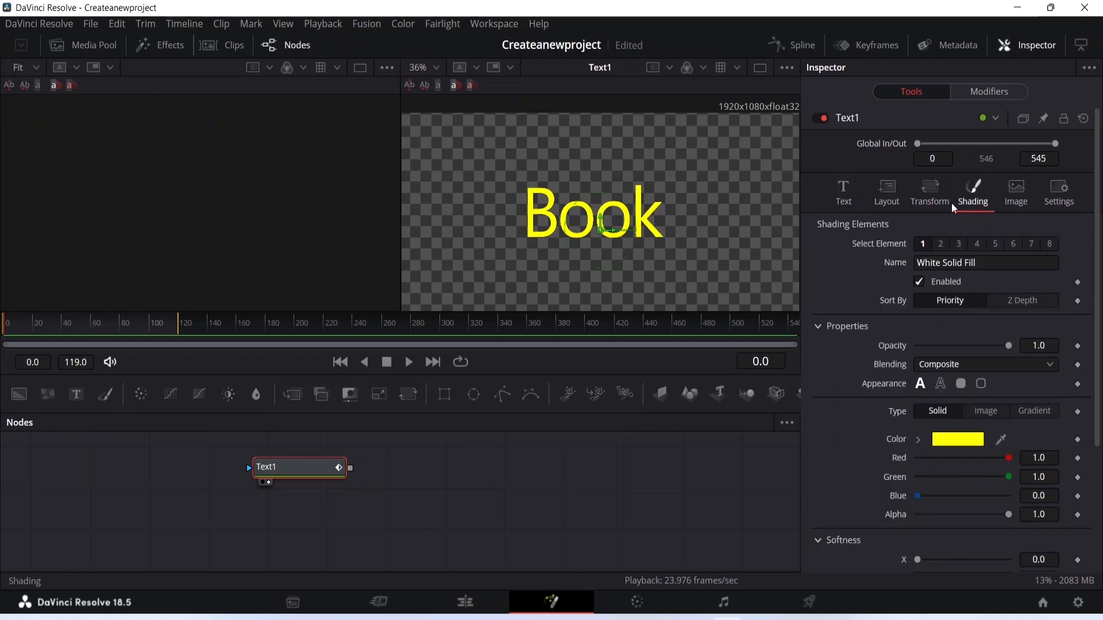
scroll(838, 319, down, 3)
scroll(846, 311, up, 3)
scroll(846, 305, down, 3)
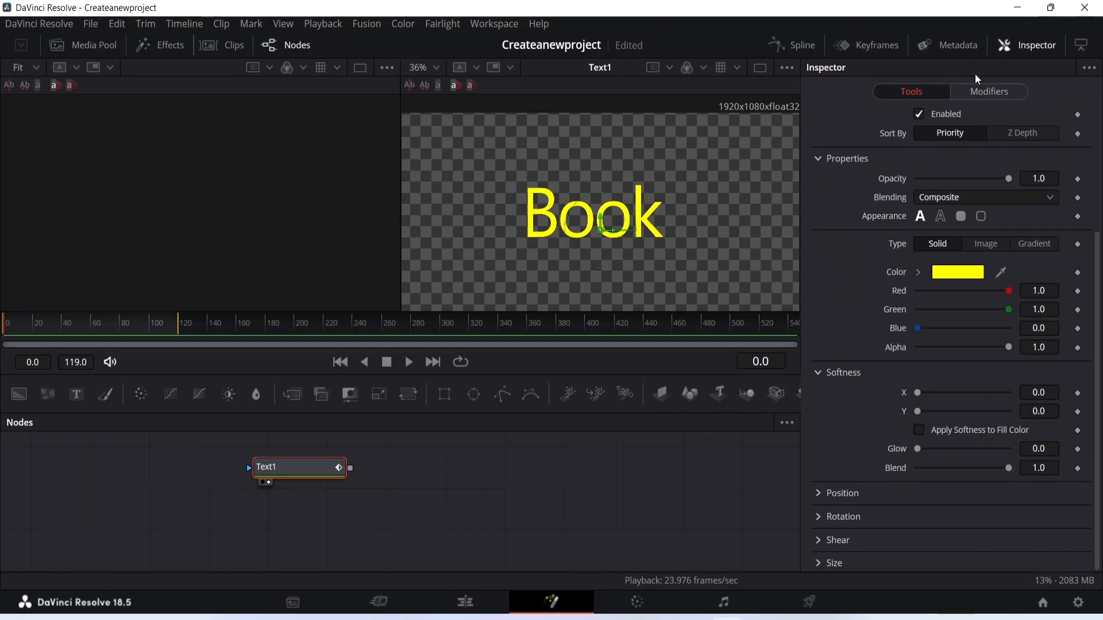
click(968, 91)
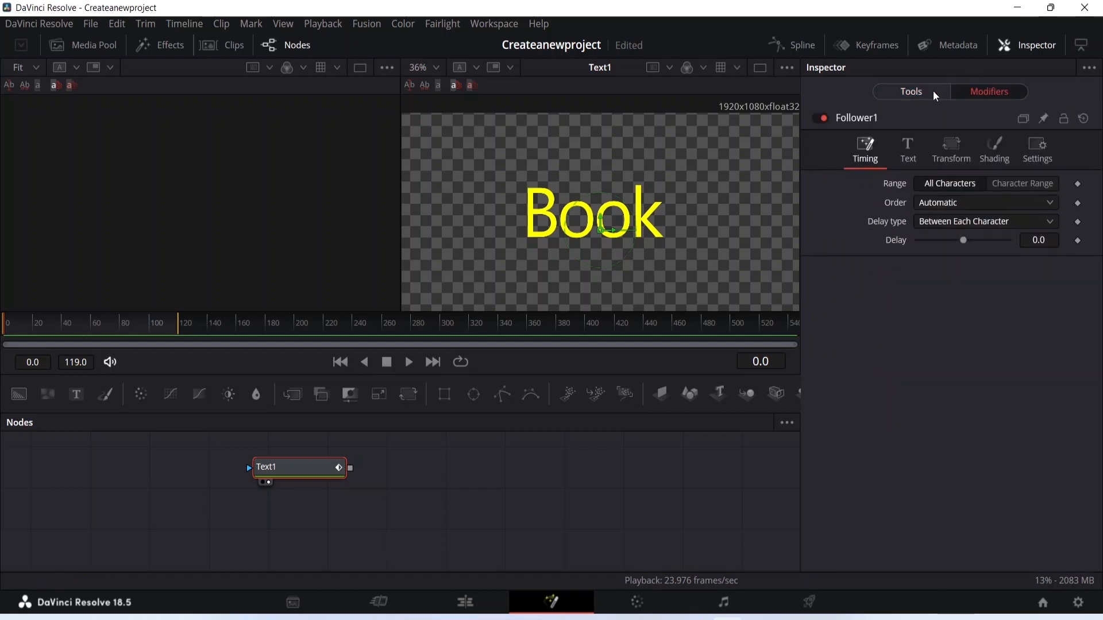
click(933, 91)
click(988, 91)
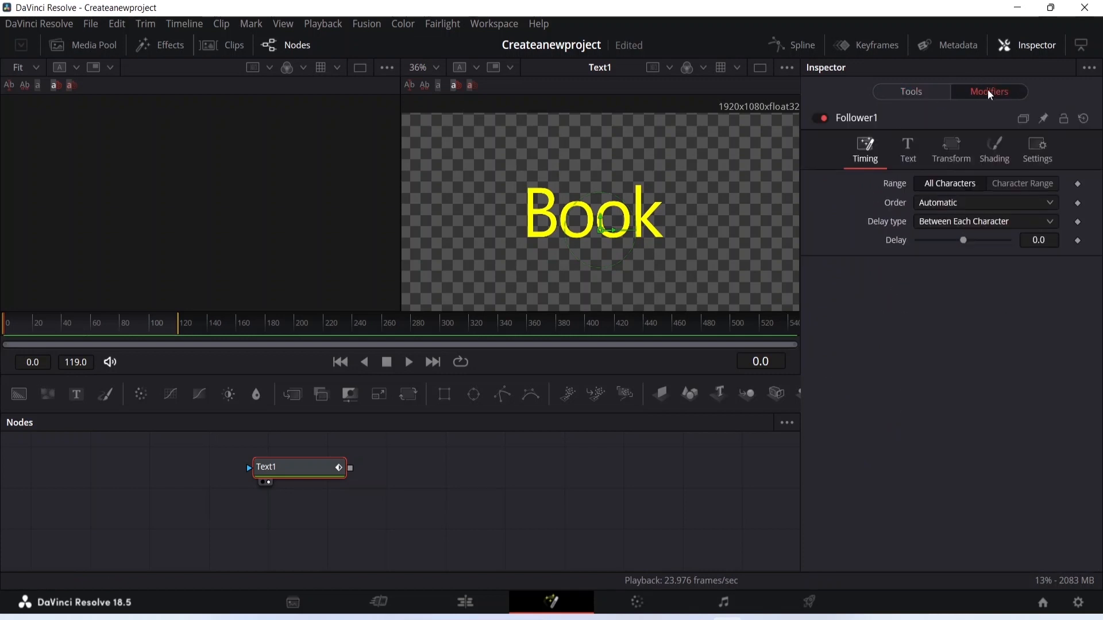
click(927, 89)
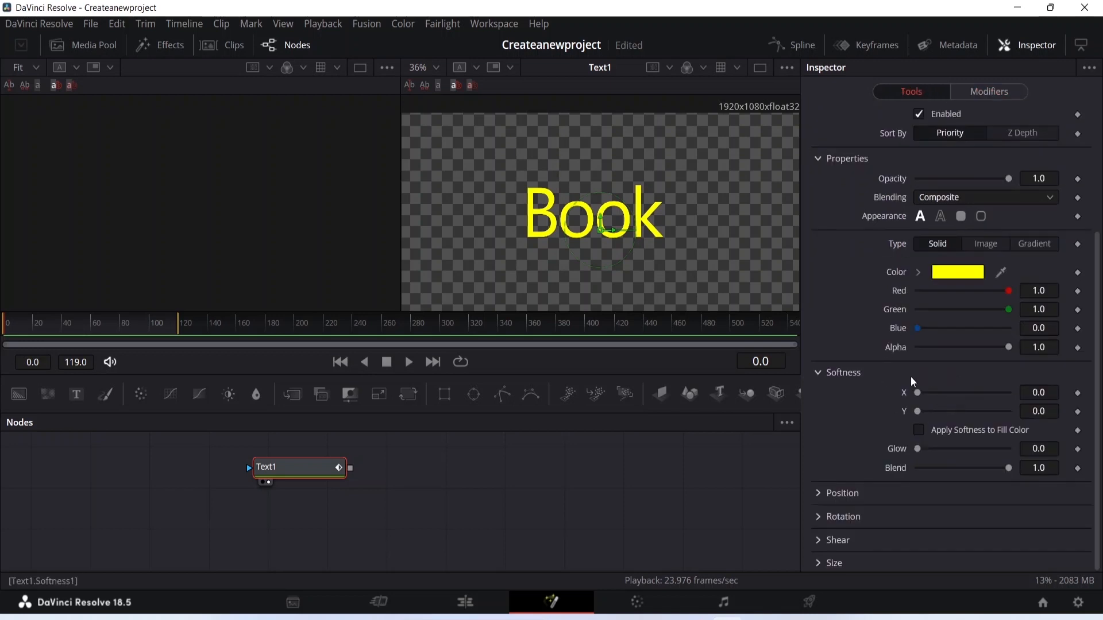
scroll(885, 387, up, 3)
scroll(885, 387, down, 3)
scroll(911, 388, up, 3)
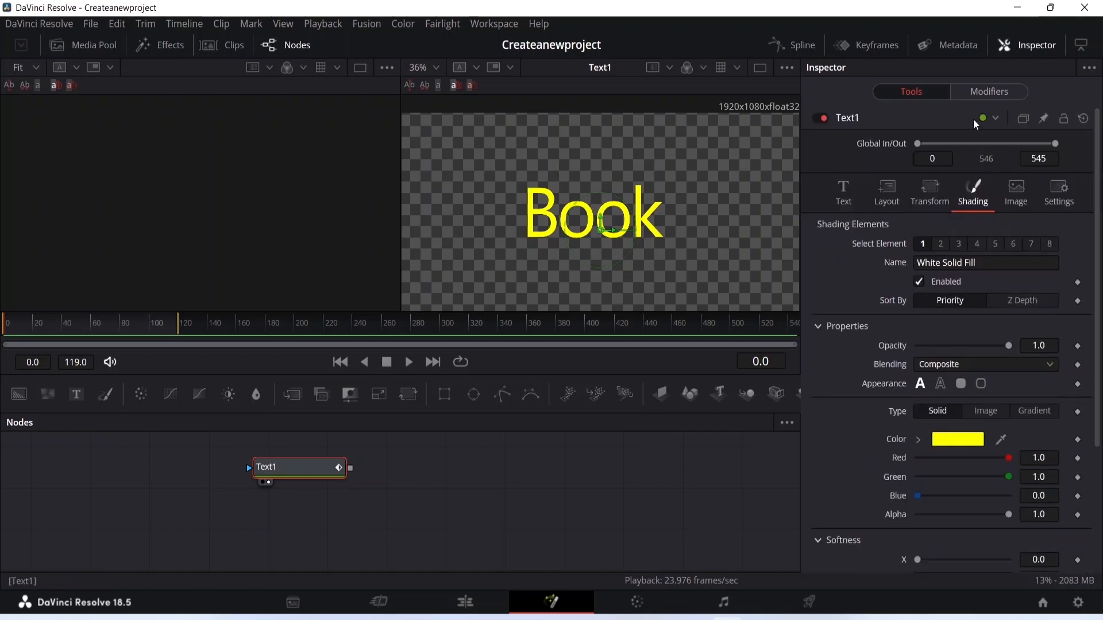
Set the Follower modifier's order to Random But One by One
click(970, 92)
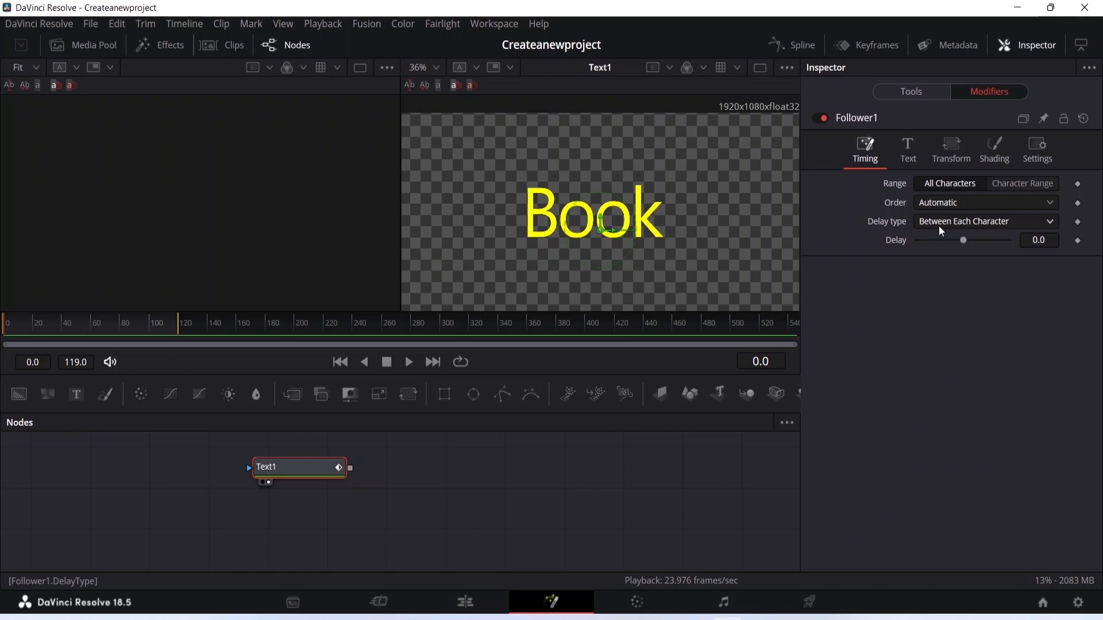
click(1029, 203)
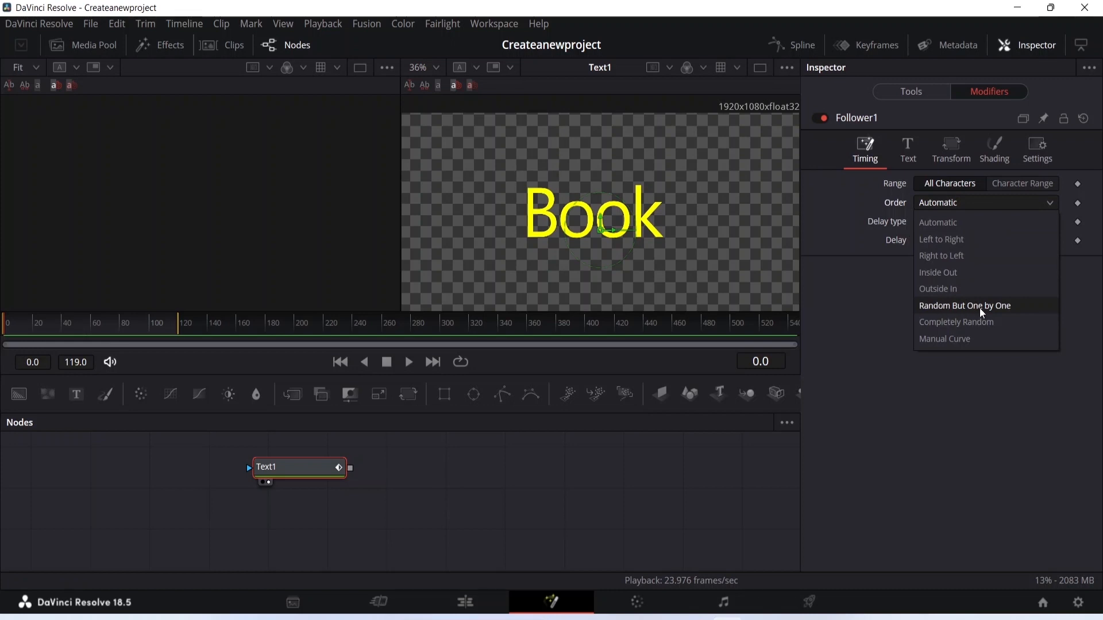
click(997, 306)
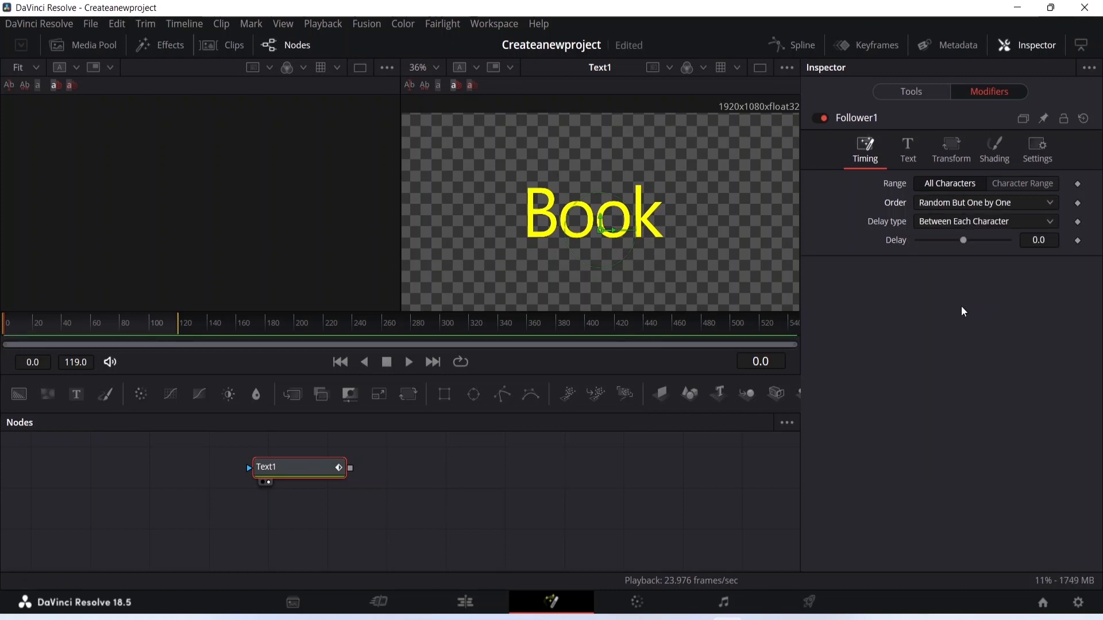
Keyframe the Follower modifier's shading Softness X and Y at frame 0 with both values set to 20
click(986, 148)
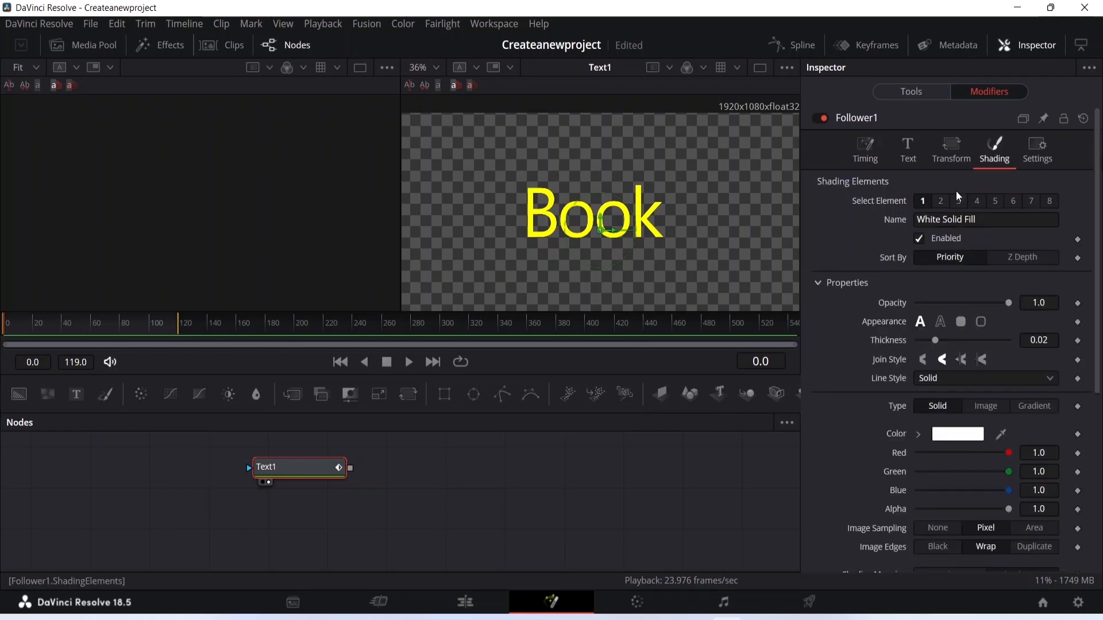
scroll(856, 303, down, 5)
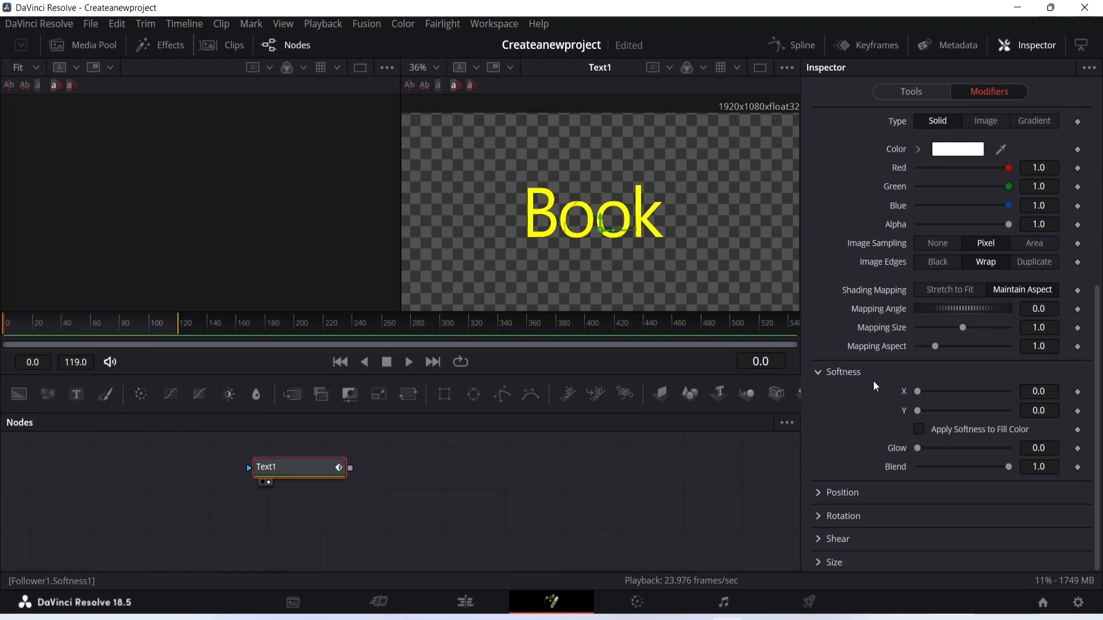
click(1078, 393)
drag(917, 392, 1009, 392)
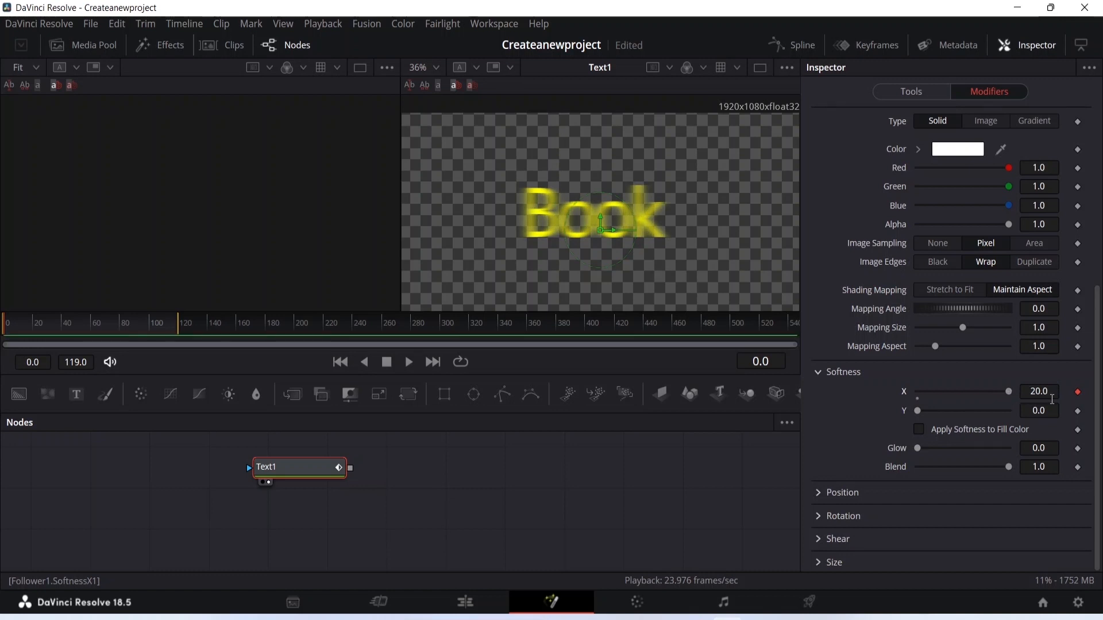
click(1078, 411)
drag(916, 411, 1008, 413)
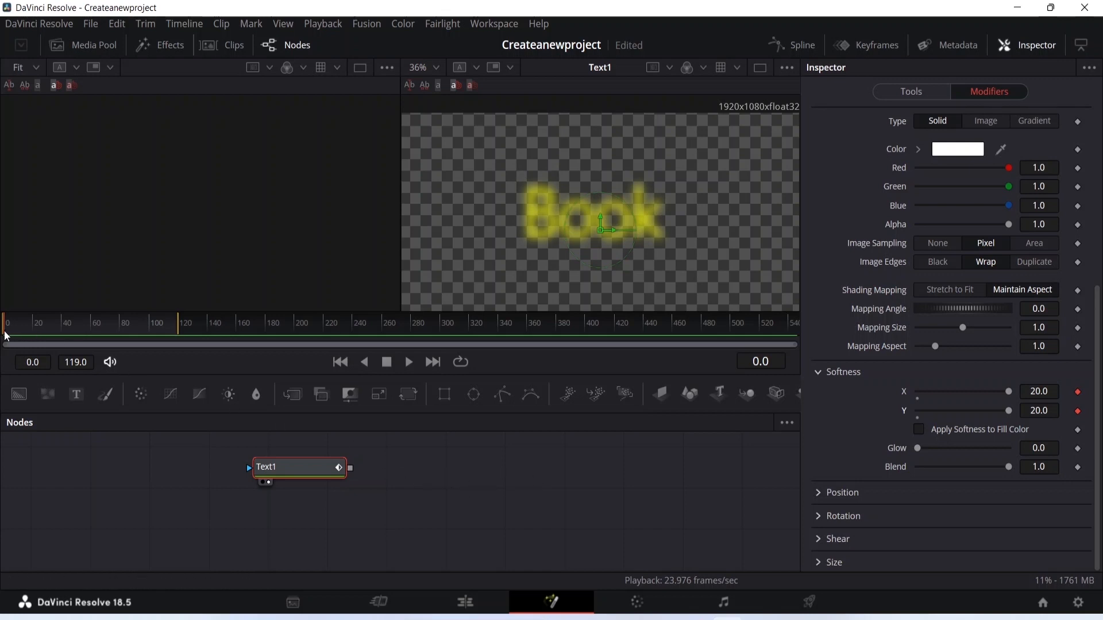
Move to frame 100 and keyframe the Follower's Softness X and Y at 0
drag(4, 331, 149, 333)
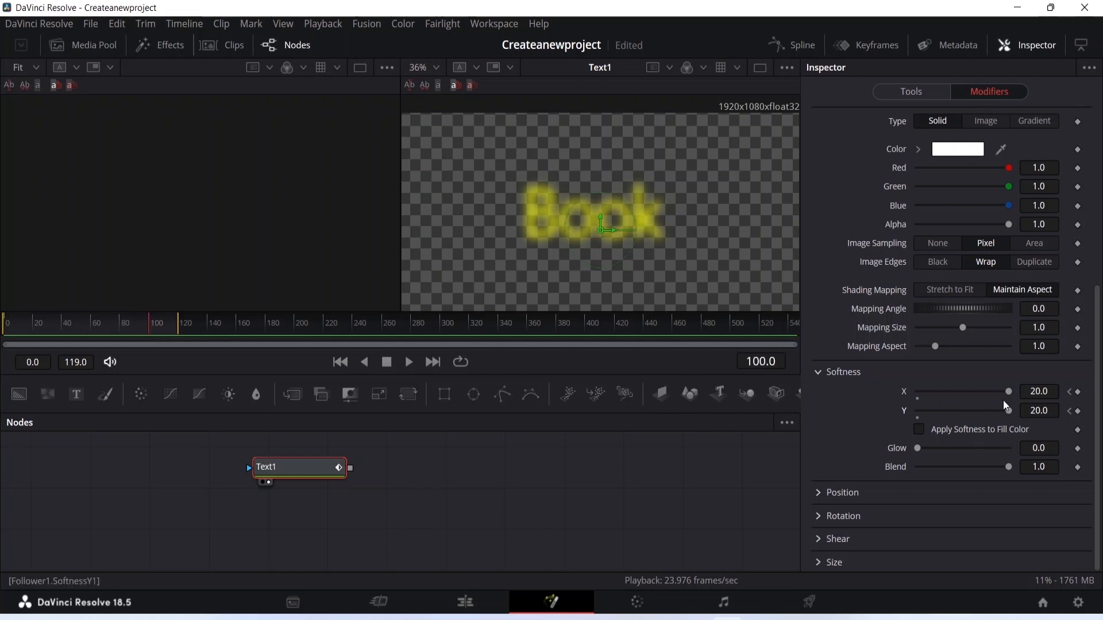
drag(1008, 389, 903, 396)
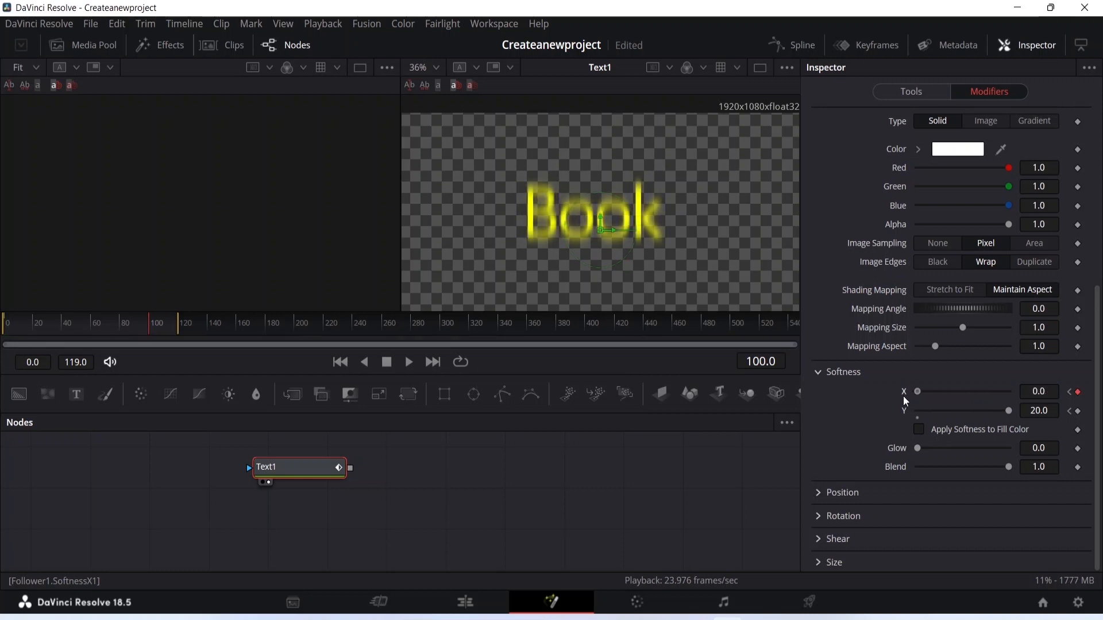
drag(1007, 411, 918, 414)
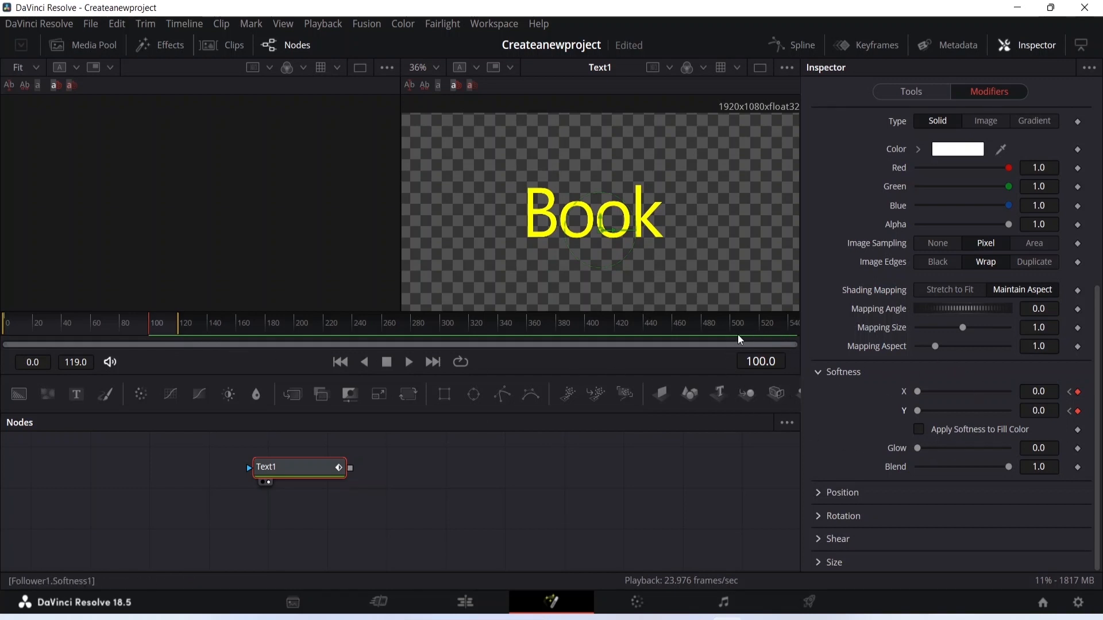
Play the softness animation from frame 0 to review it, and turn off looped playback
drag(149, 330, 4, 340)
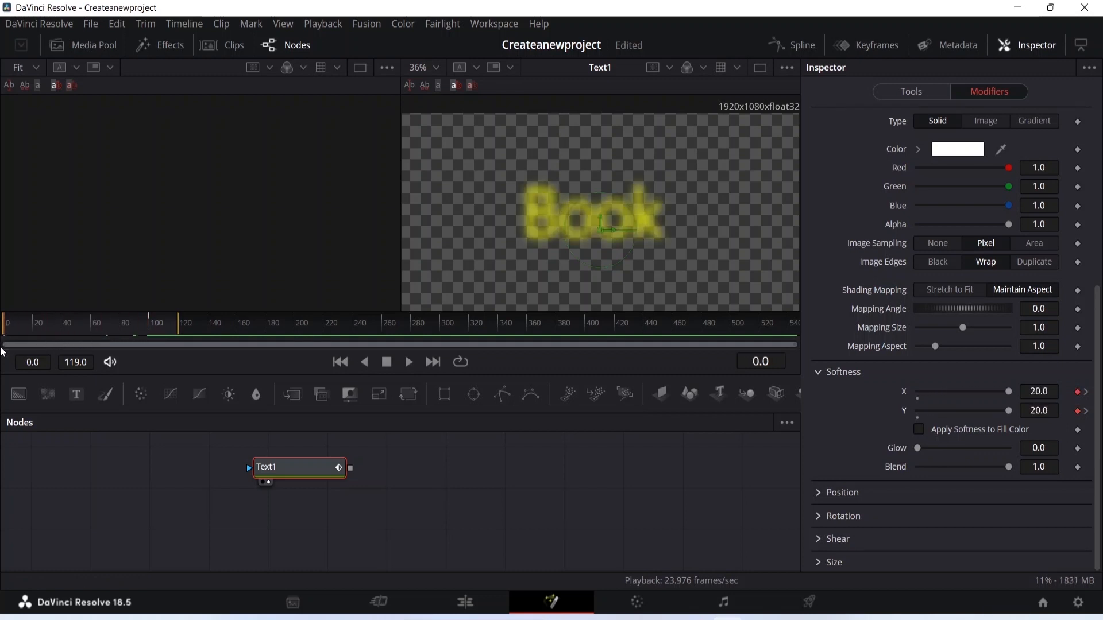
click(408, 363)
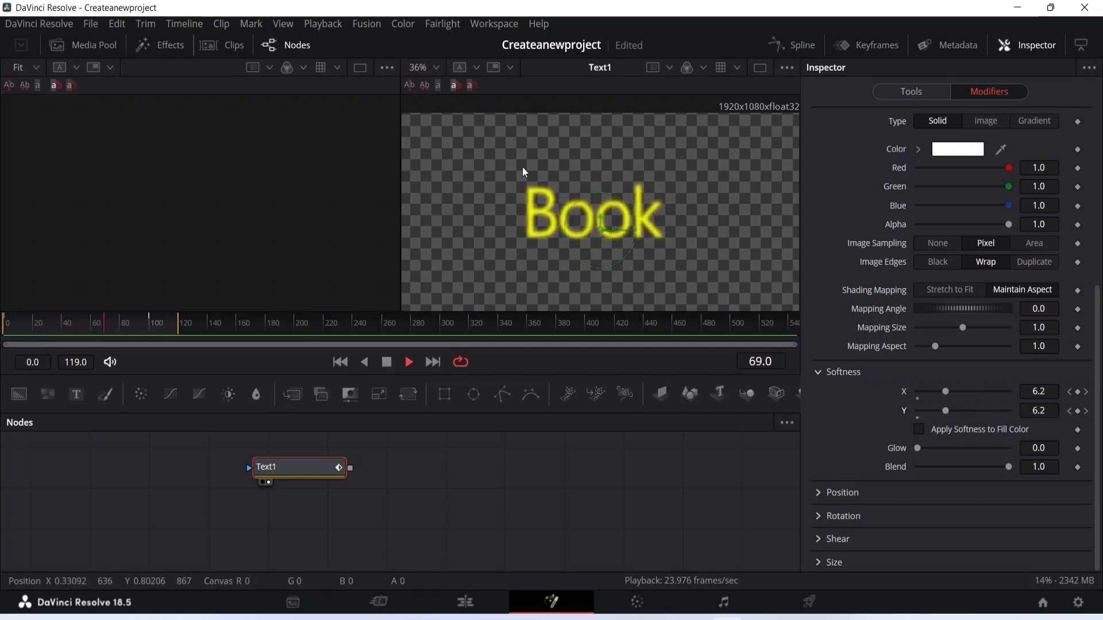
click(460, 360)
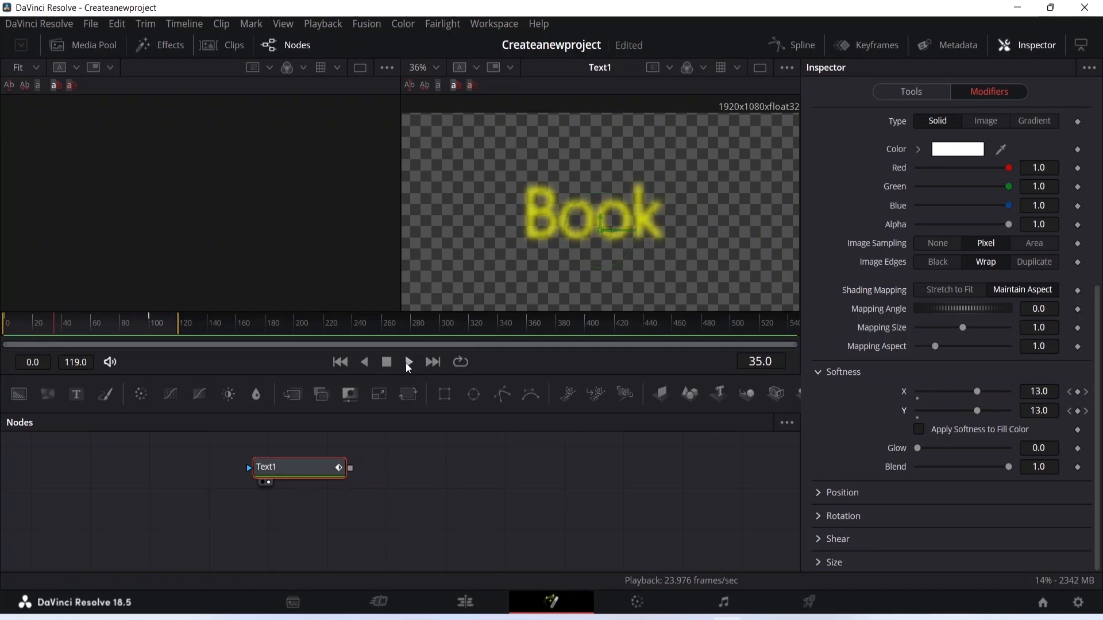